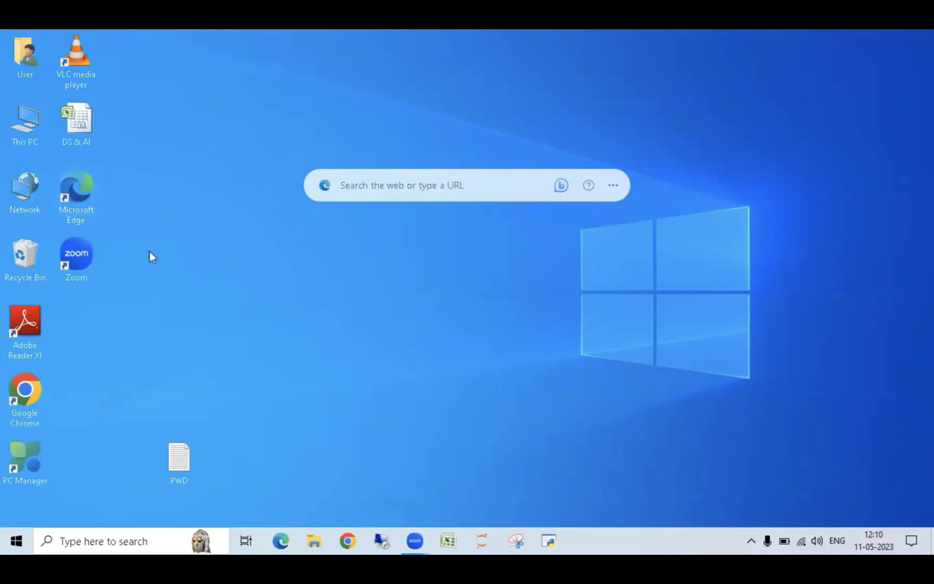
- Connect to the saved remote desktop s3.myfirewall.in and open the BPC 10.1 web logon page in a maximized browser window
click(380, 538)
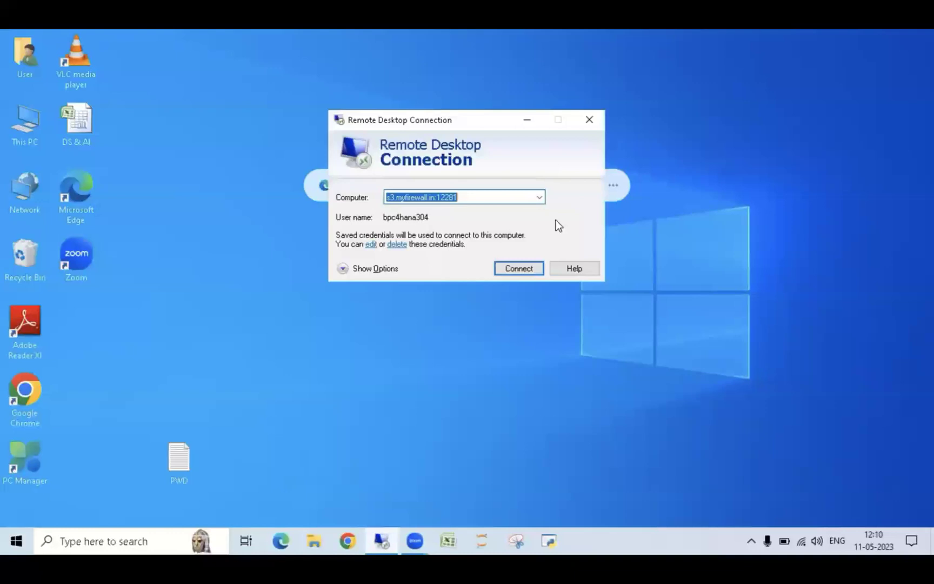
click(519, 268)
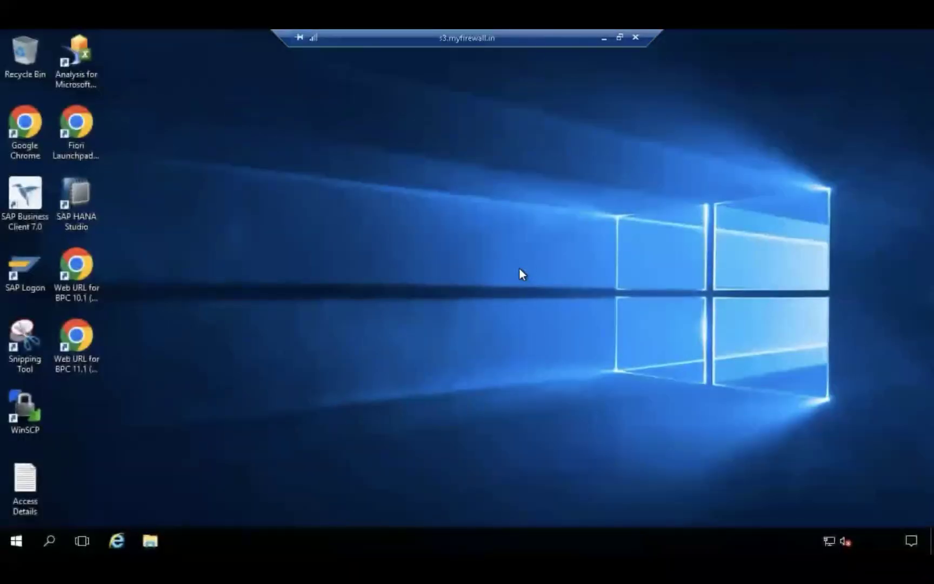
click(76, 274)
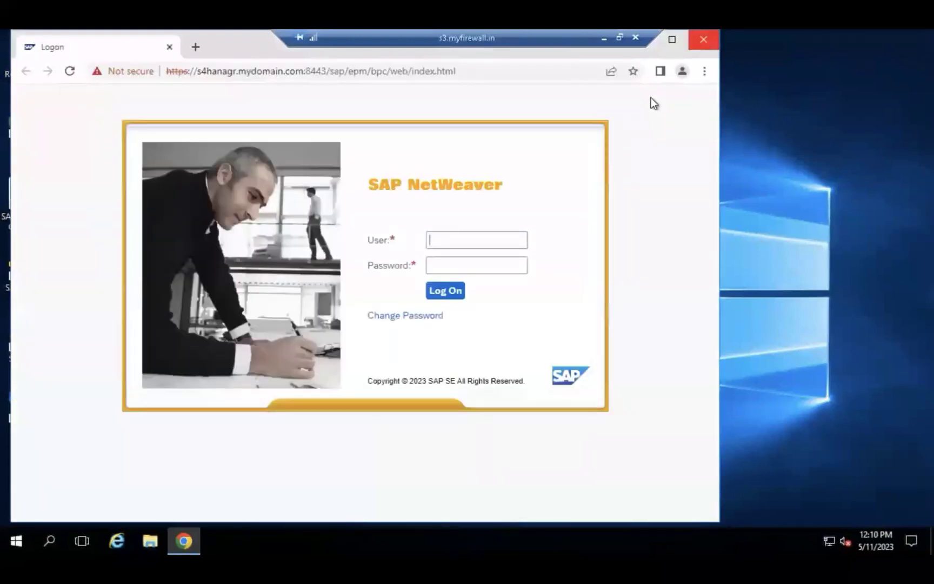
click(673, 39)
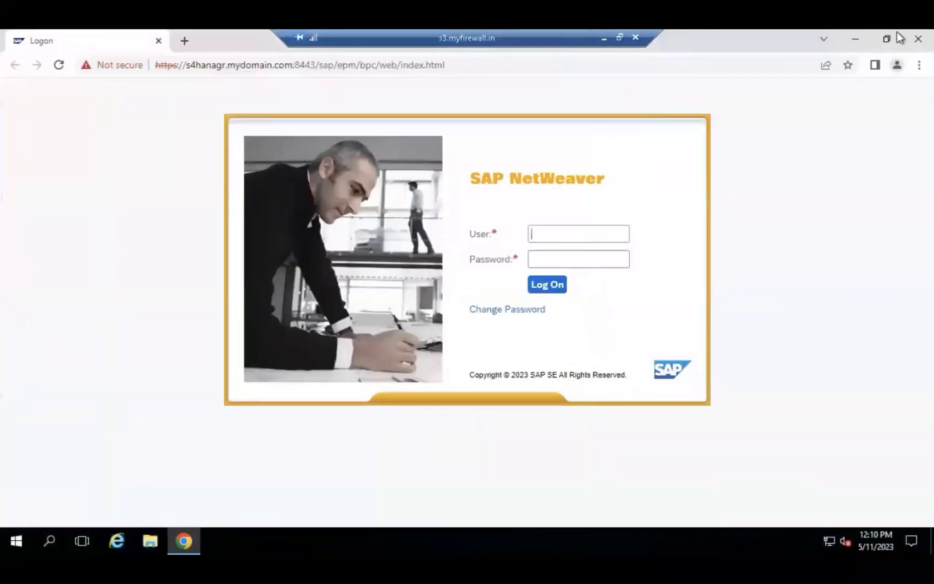
- Examine the Access Details file on the remote desktop for the HANA Studio, BPC and Fiori access entries, and close it
click(855, 38)
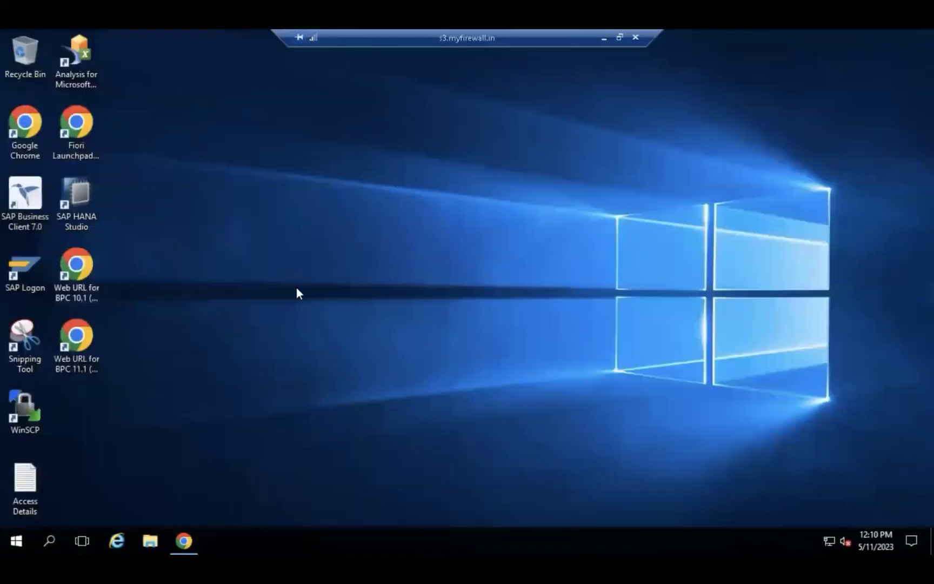
double_click(26, 487)
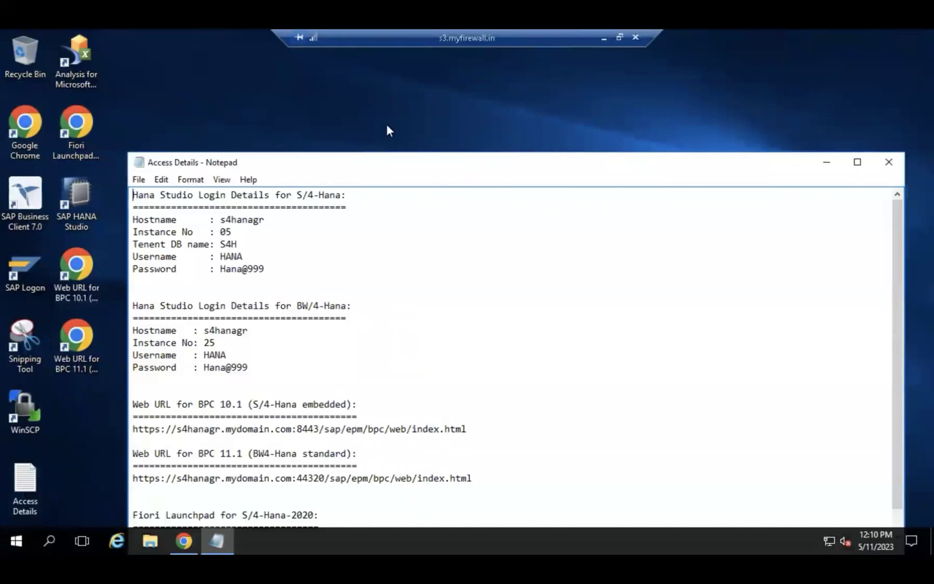
click(469, 376)
key(Down)
key(Down)
key(Down)
key(Down)
key(Down)
key(Down)
key(Down)
key(Down)
key(Down)
key(Down)
key(Down)
key(Down)
key(Down)
key(Down)
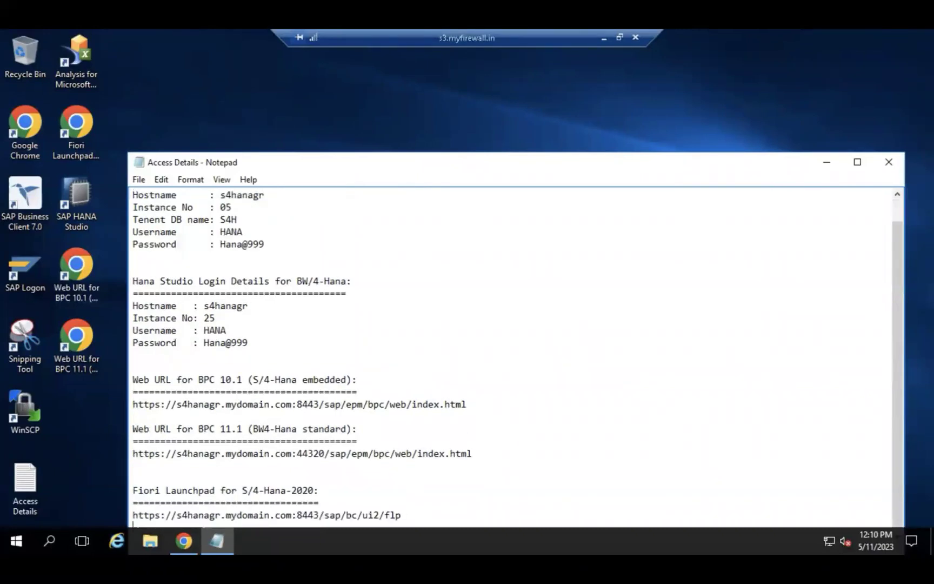
click(888, 164)
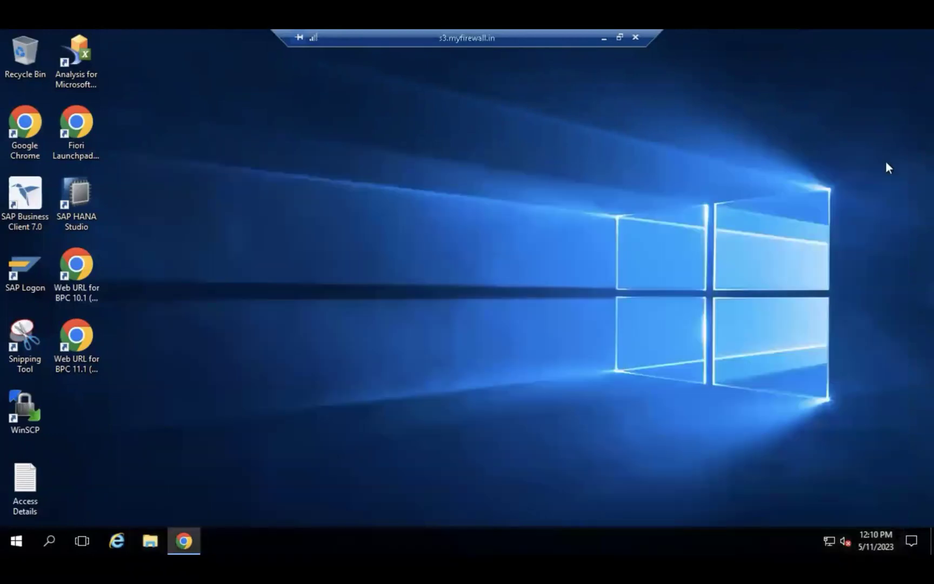
- Log on to the BPC 10.1 web client with the user ID and password, and connect to the PLANNING environment
click(182, 530)
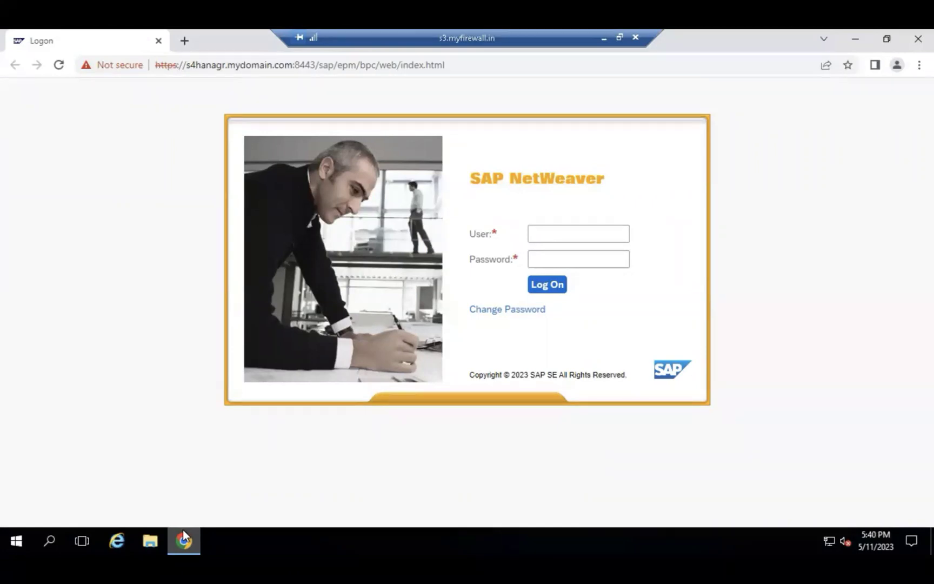
text(bpc4hana304)
click(549, 255)
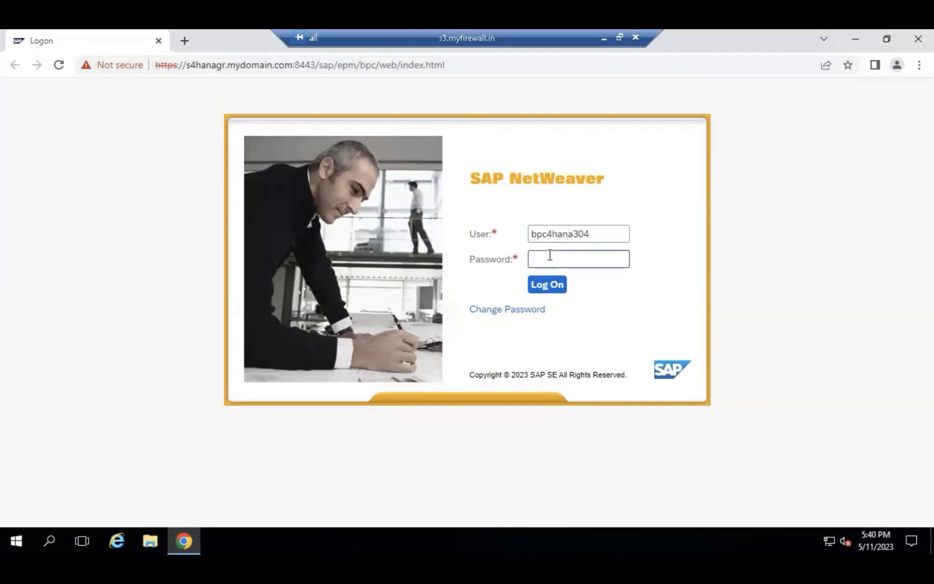
text(••••••••)
click(547, 286)
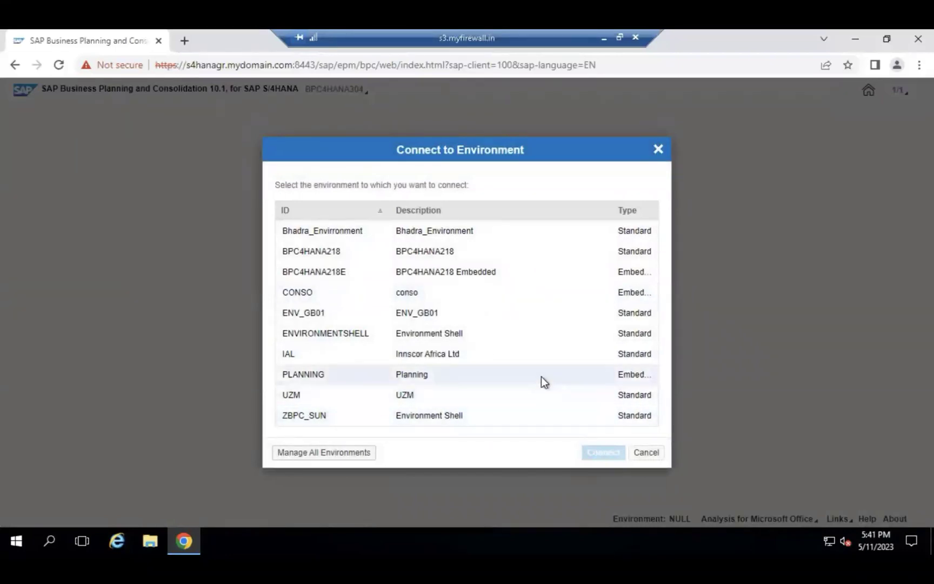
click(440, 375)
click(607, 454)
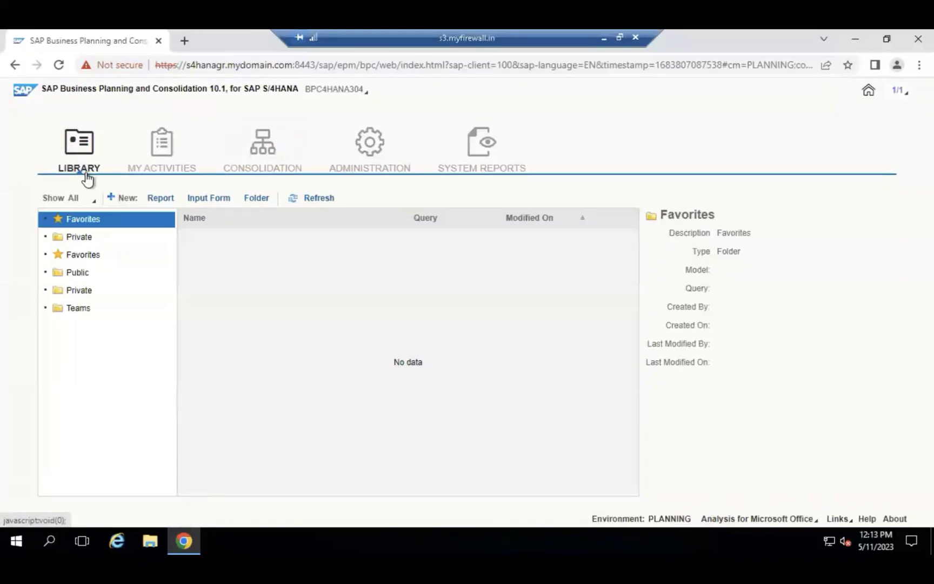
- Review the My Activities, Consolidation, Administration and System Reports areas of the PLANNING environment
click(153, 173)
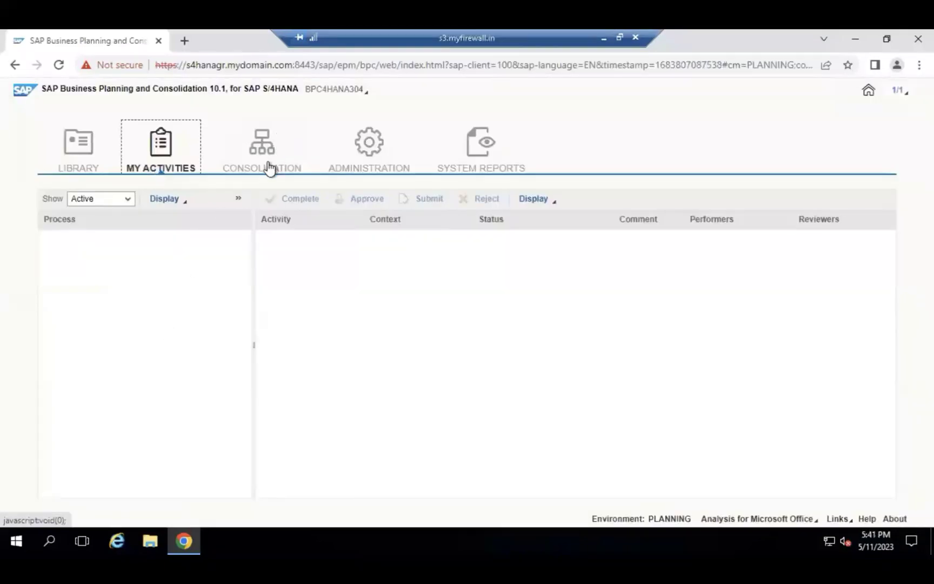
click(269, 168)
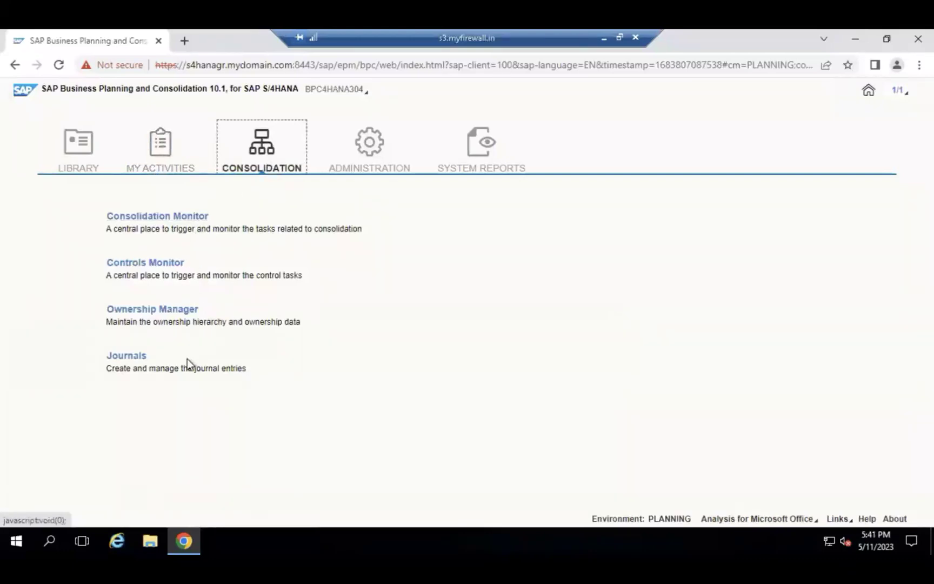
click(373, 164)
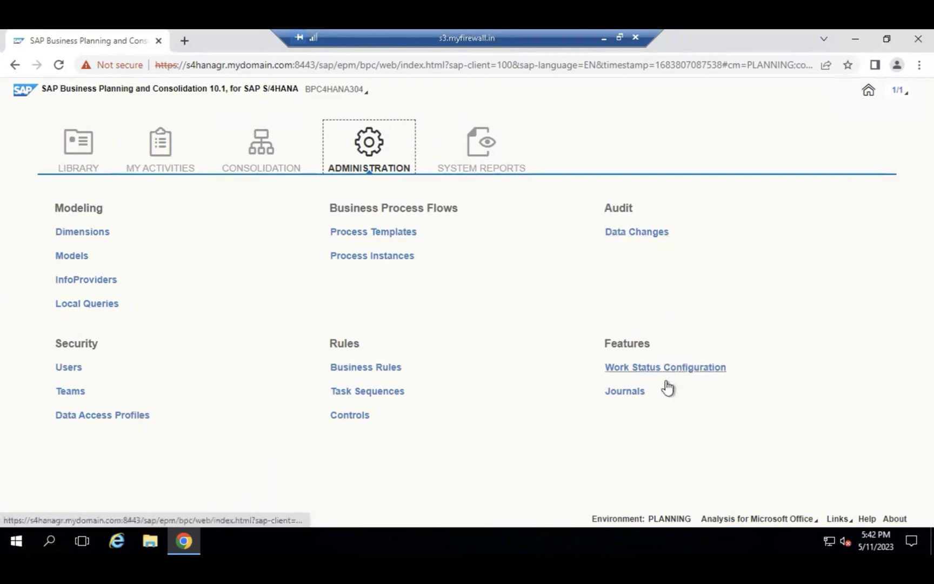
click(497, 176)
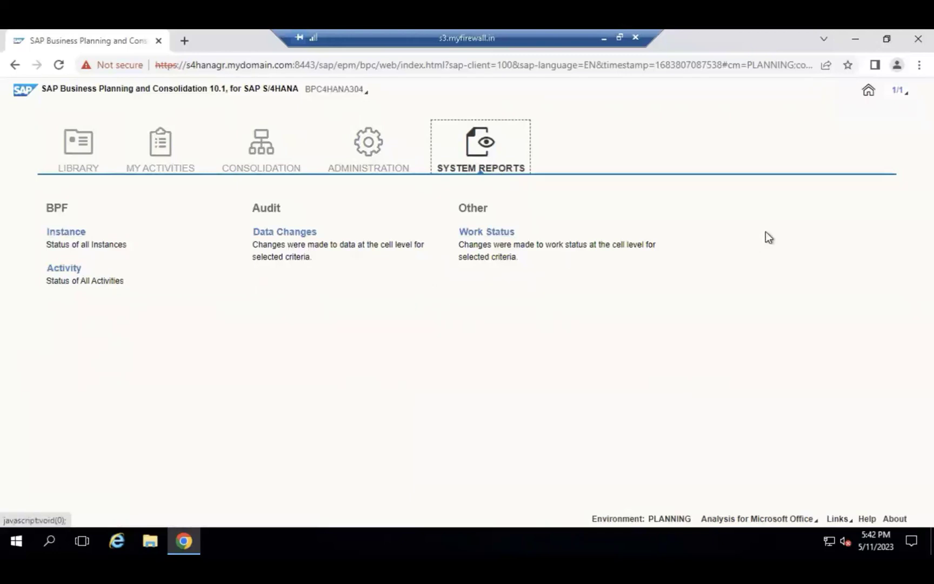
- Switch to SAP Logon and log on to the SAP BW/4HANA system, client 001, with the user ID and password
click(856, 39)
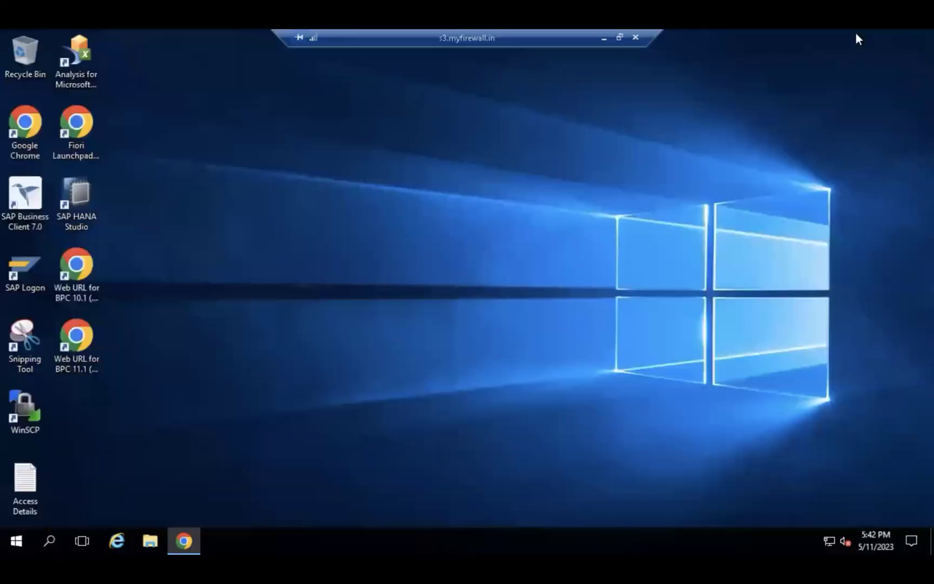
double_click(18, 268)
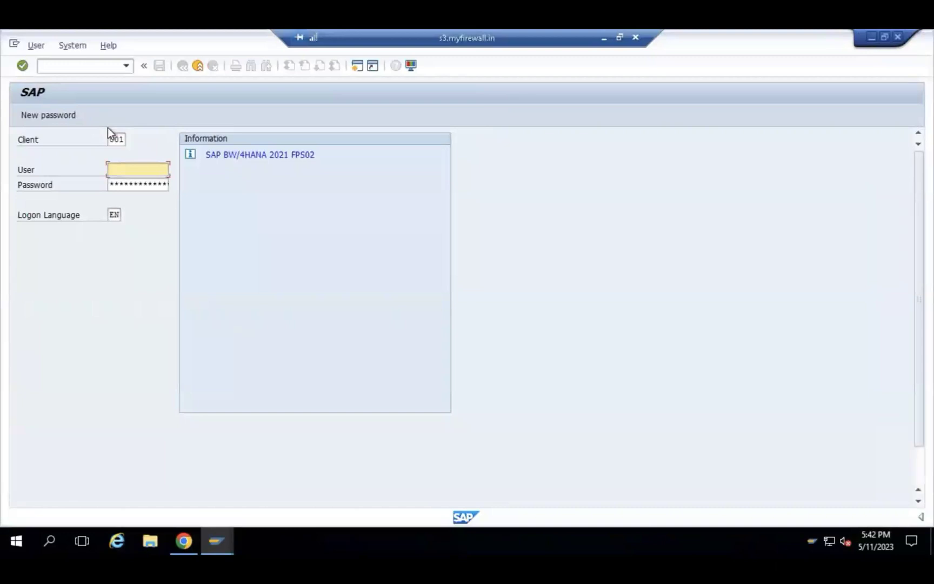
text(b)
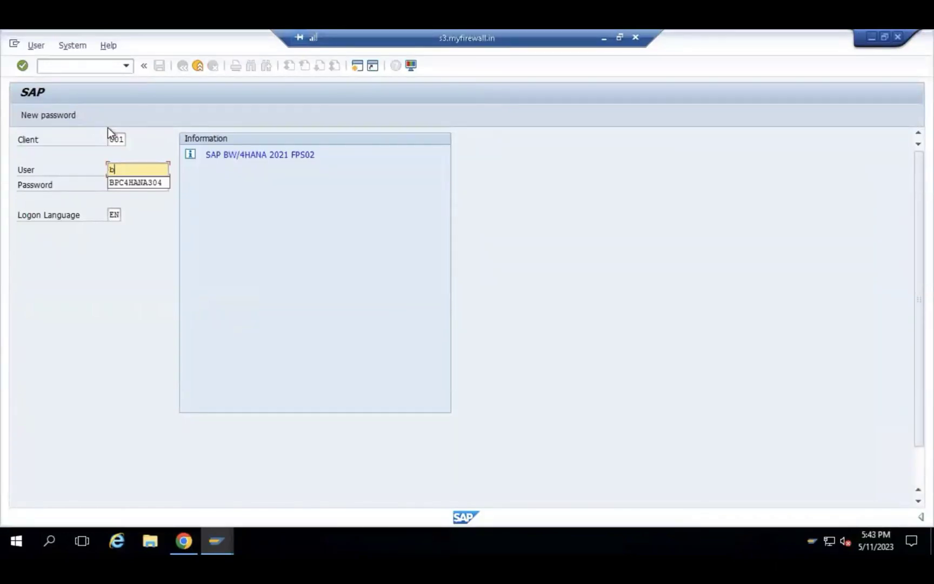
key(Down)
key(Return)
key(Tab)
key(ctrl+v)
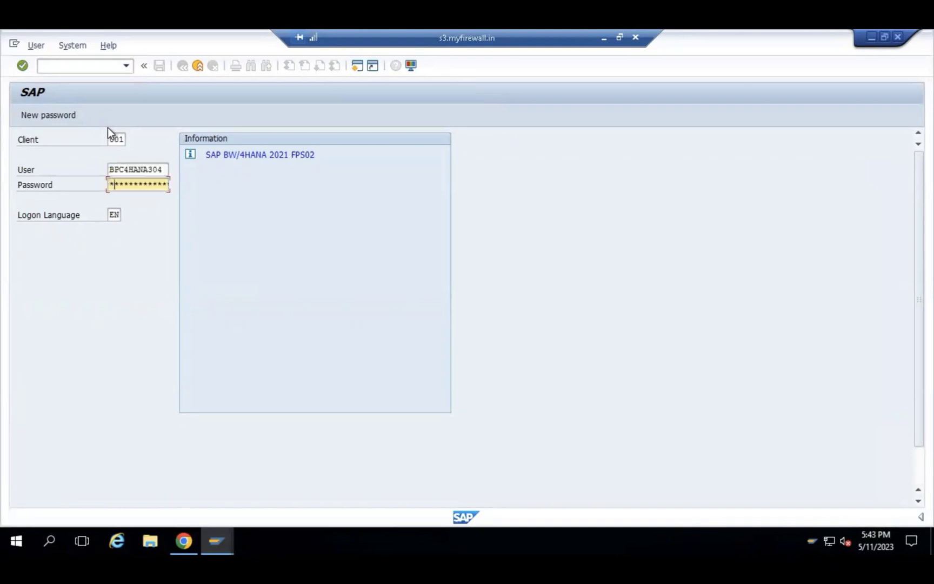
key(Right)
key(Right)
key(Right)
key(Right)
key(Right)
key(Right)
key(Right)
key(Right)
key(Return)
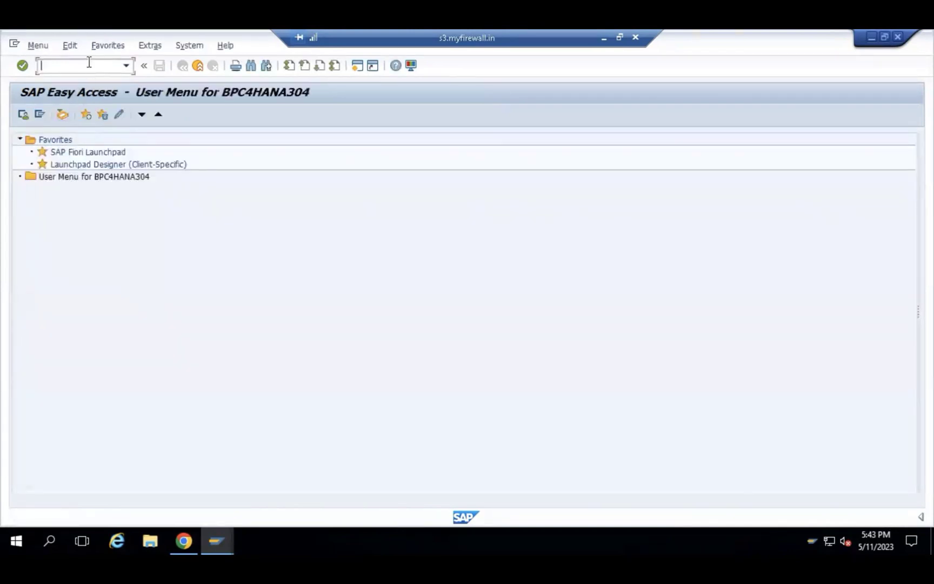
- Run transaction RSA1 and choose the network display for process chains
text(rsa1)
key(Return)
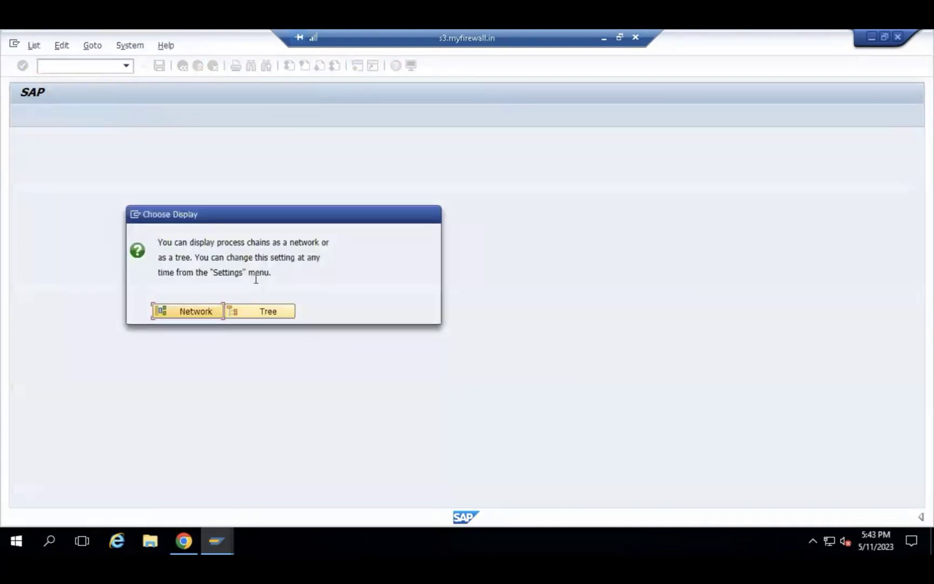
click(207, 312)
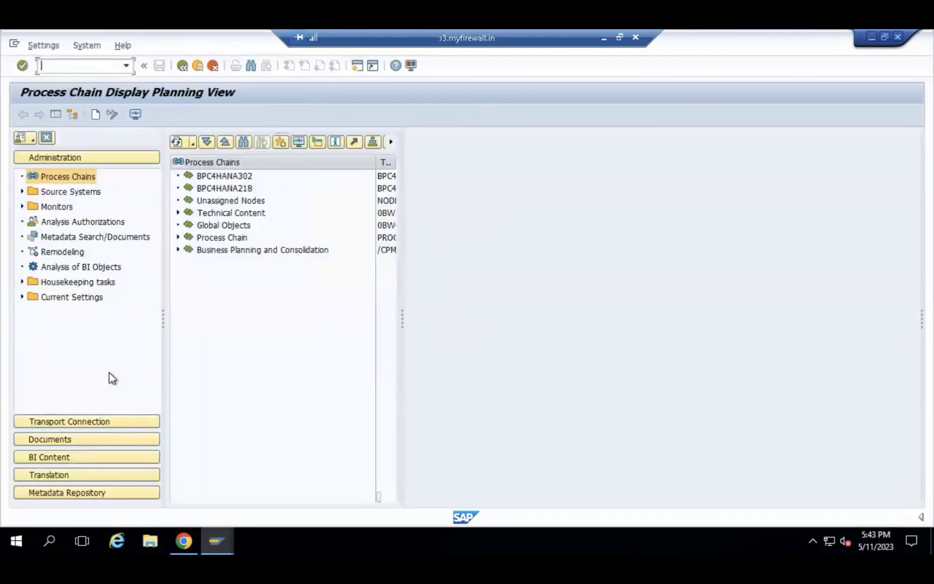
- View the Transport Connection area and expand the BPC4HANA302 and Workspace Area InfoAreas to see their InfoProviders
click(94, 422)
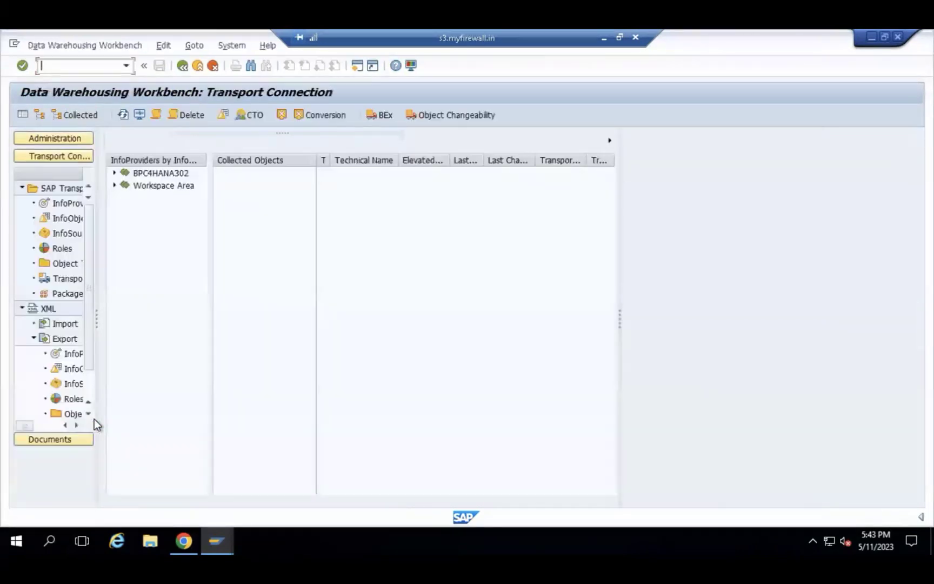
click(115, 173)
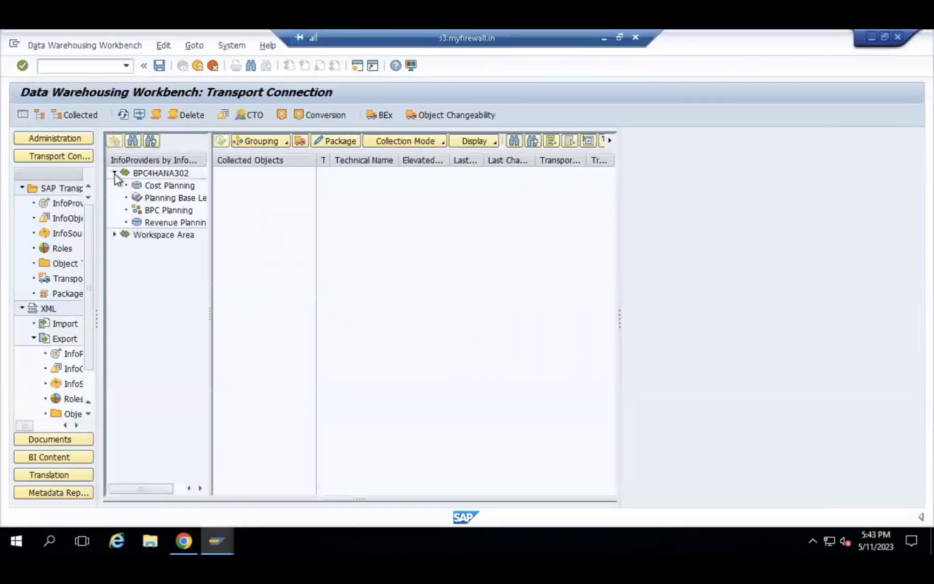
click(115, 235)
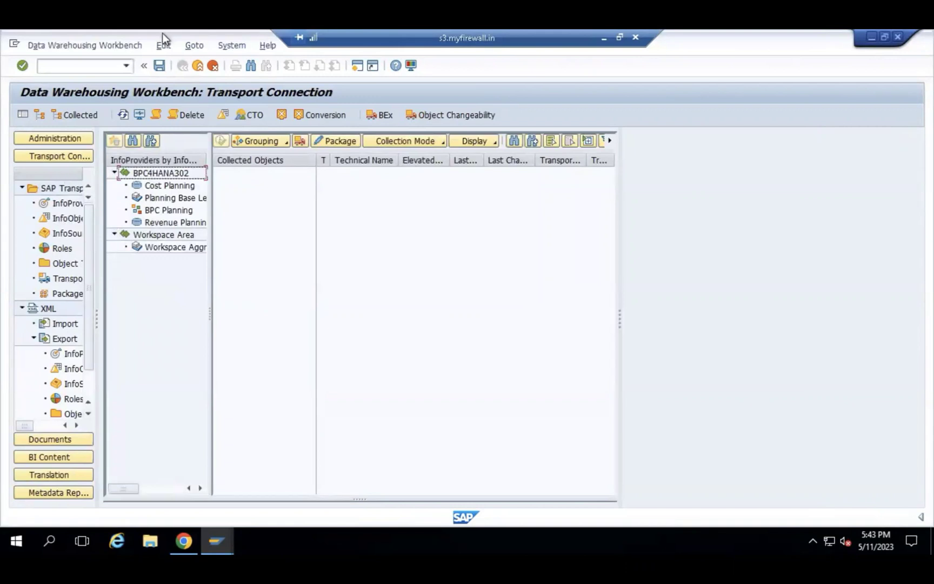
- Run transaction SE09 in a new session, display the user's modifiable customizing and workbench requests, and return to the Transport Organizer
click(355, 68)
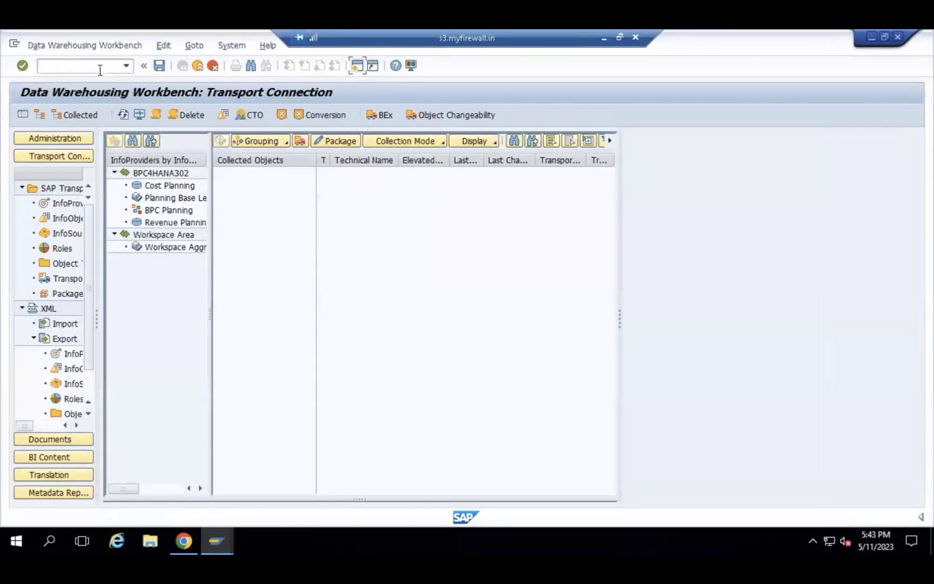
text(se09)
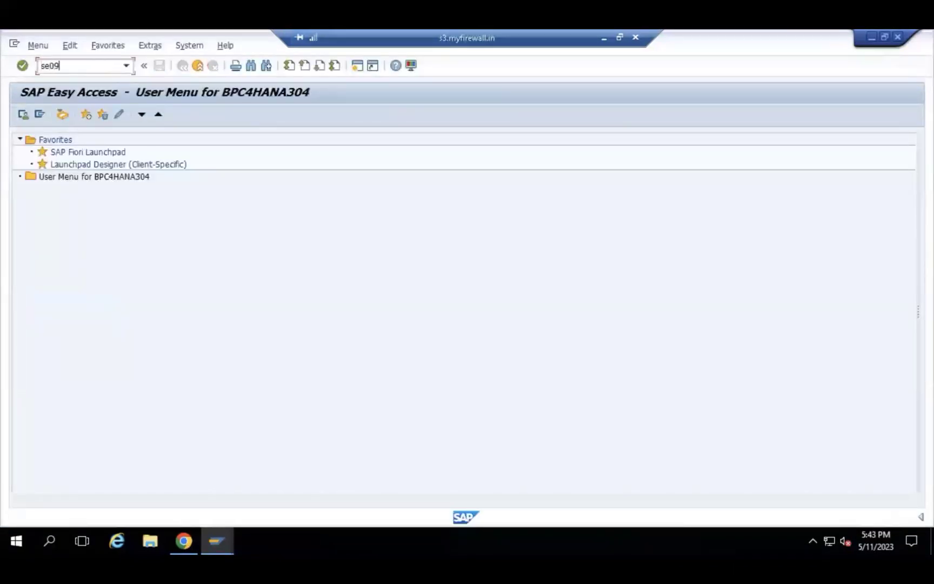
key(Return)
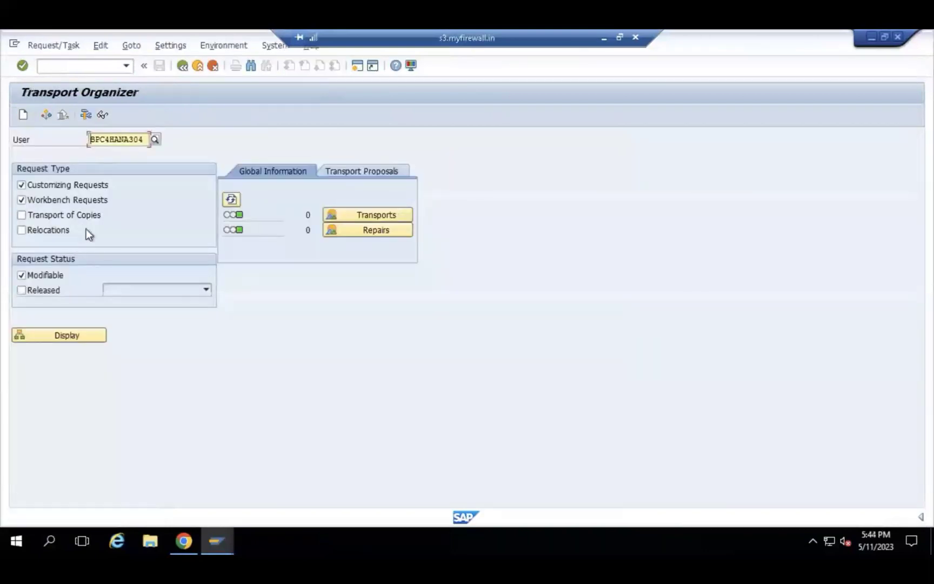
click(58, 340)
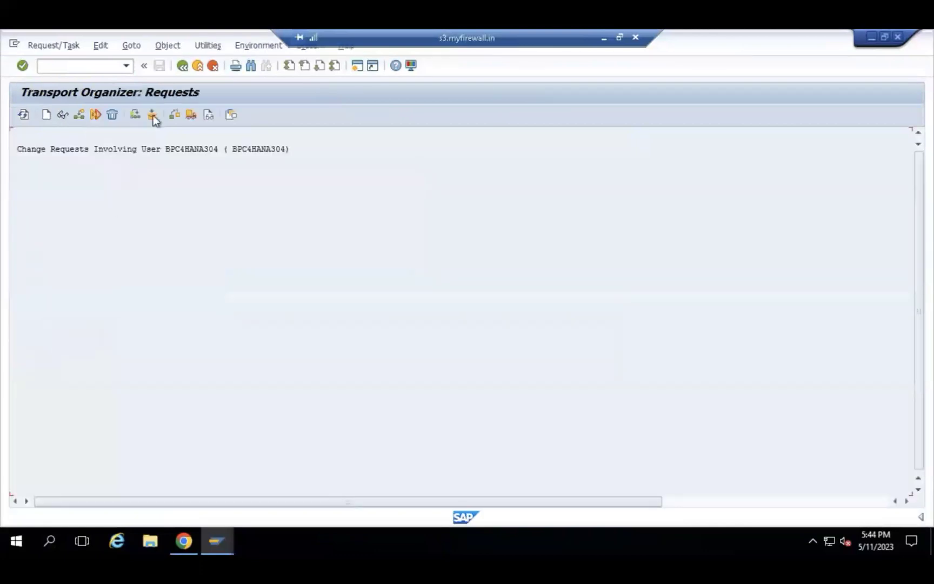
click(182, 68)
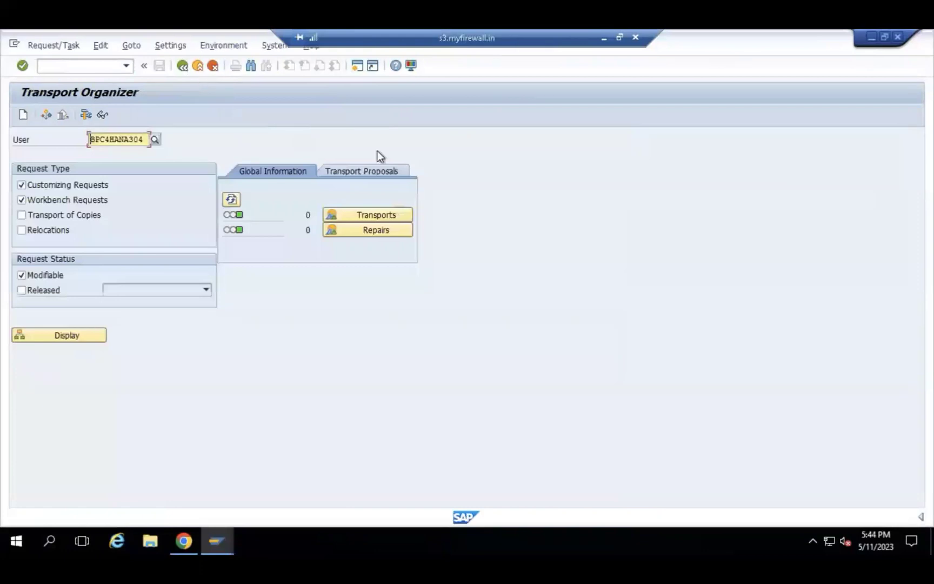
- Run transaction RSPLAN in a new session and look at the Planning Sequence and InfoProvider functions
click(357, 66)
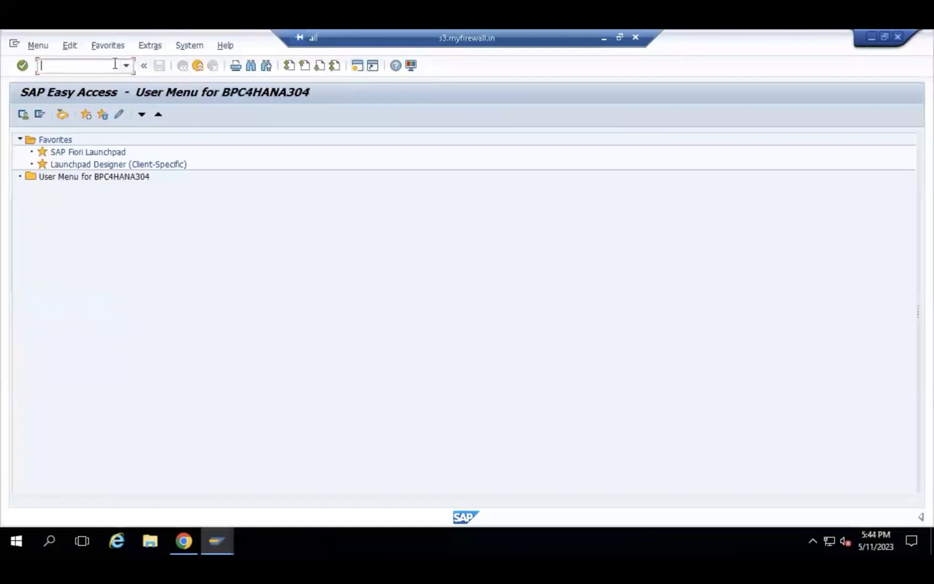
text(rsplan)
key(Return)
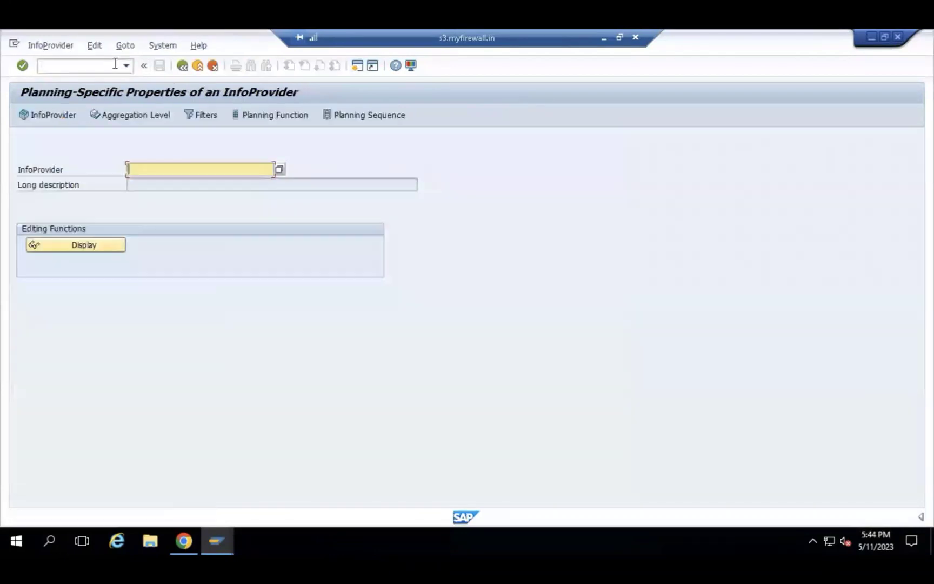
click(392, 114)
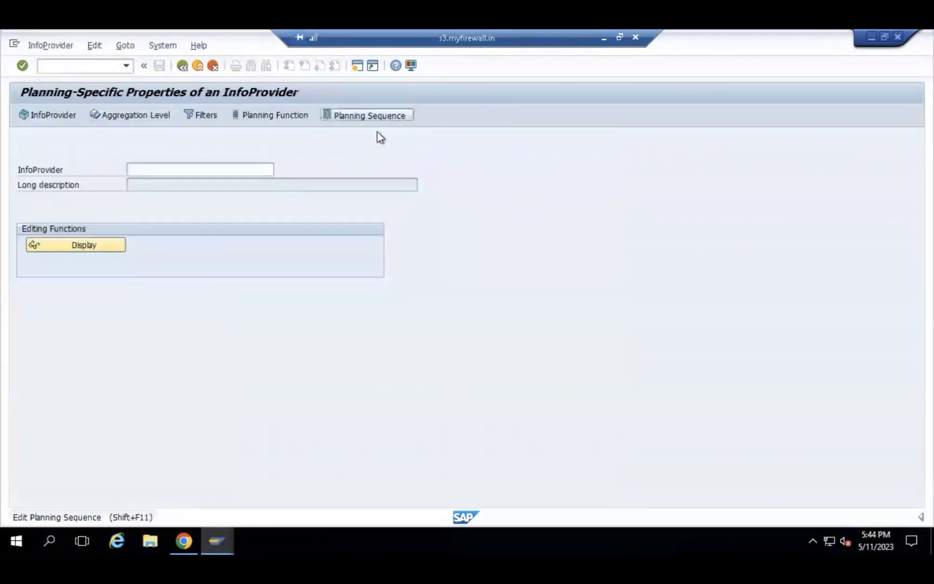
click(60, 116)
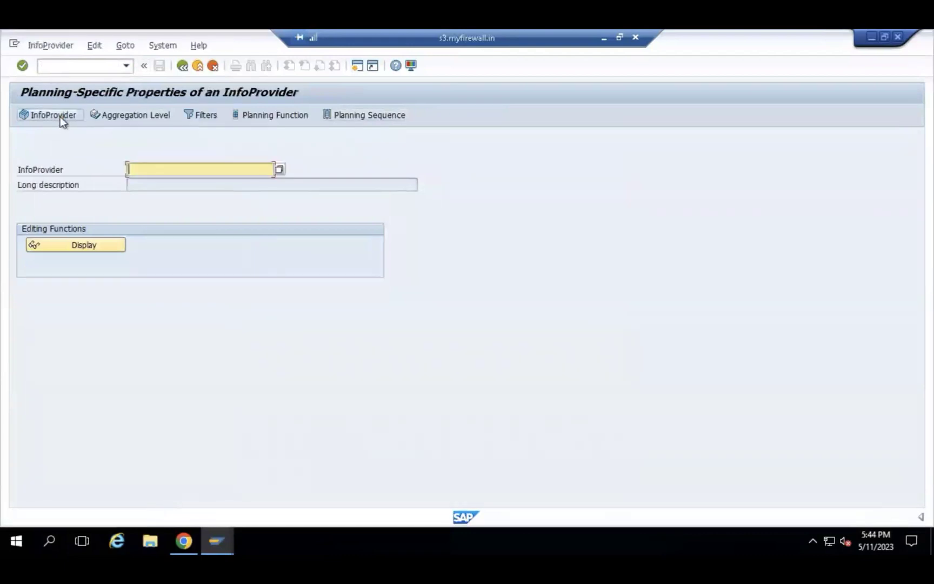
- Look through the Aggregation Level, Filters, Planning Function and Planning Sequence maintenance screens in RSPLAN
click(125, 115)
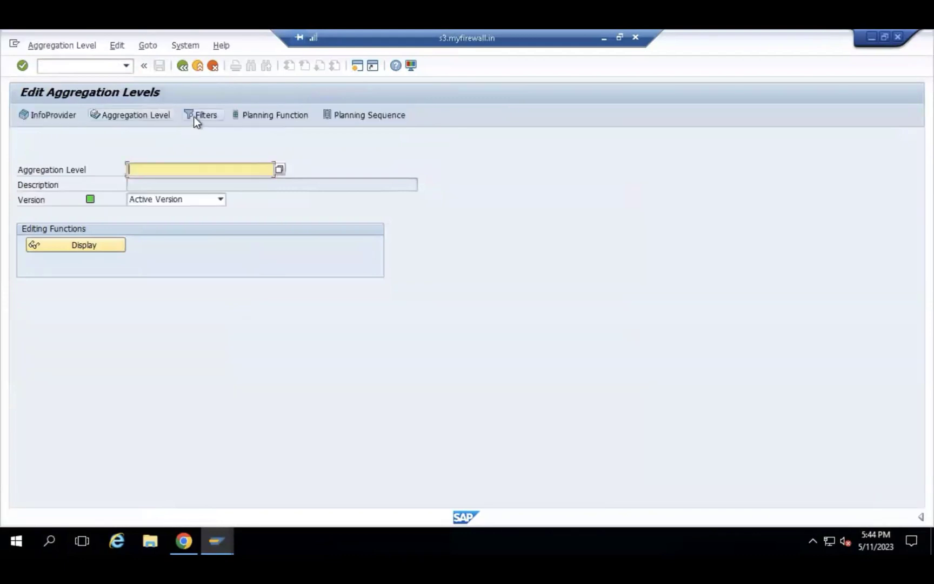
click(194, 117)
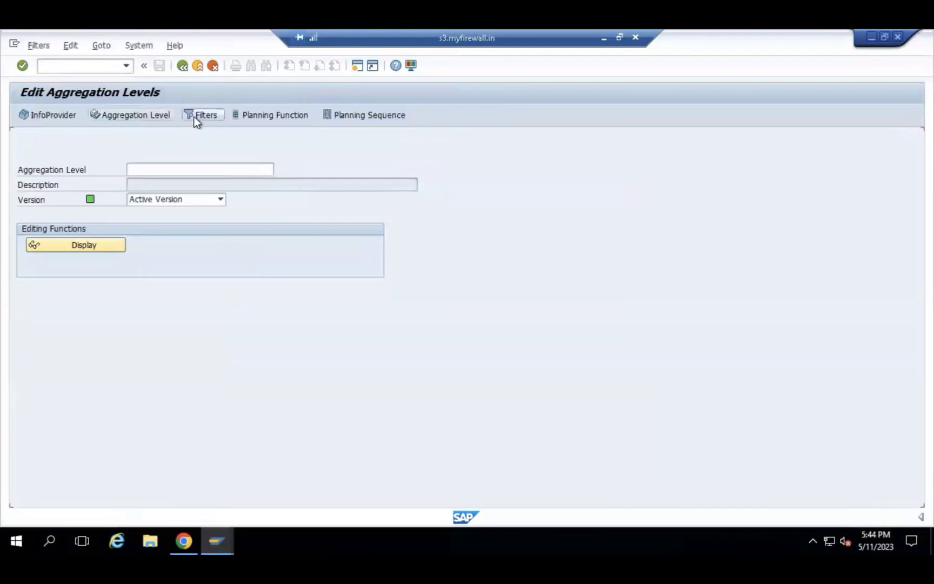
click(276, 117)
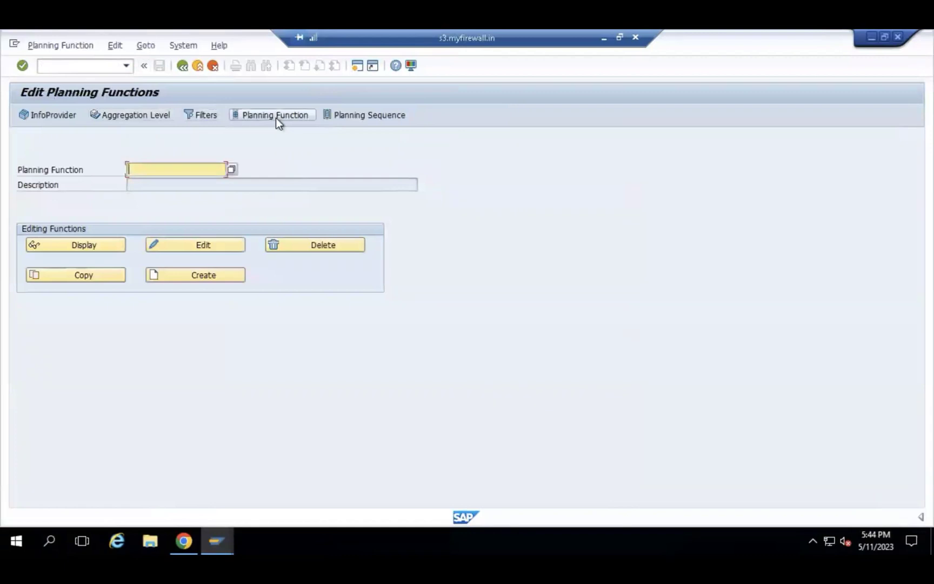
click(375, 124)
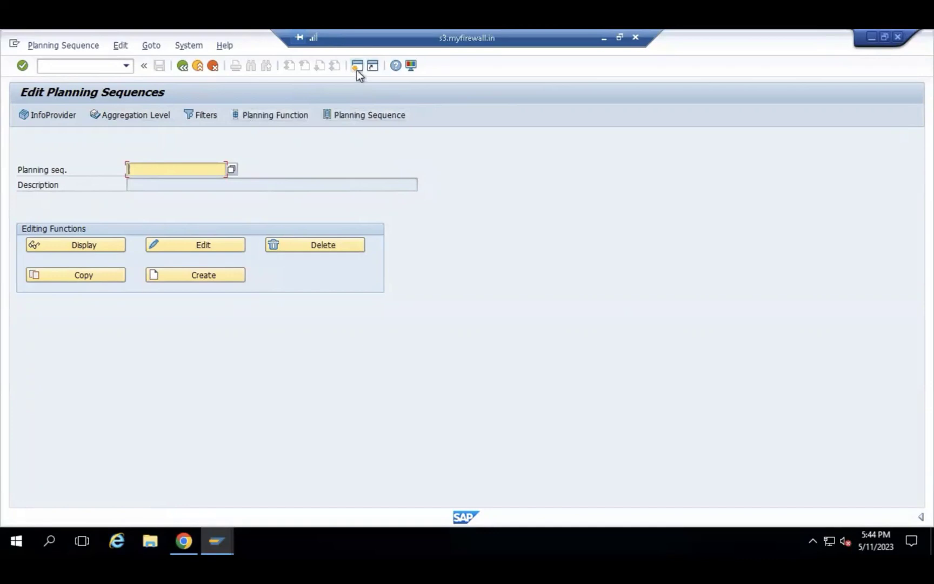
- Switch to the Data Warehousing Workbench session and view the actions available for the Cost Planning and Revenue Planning InfoProviders
click(217, 538)
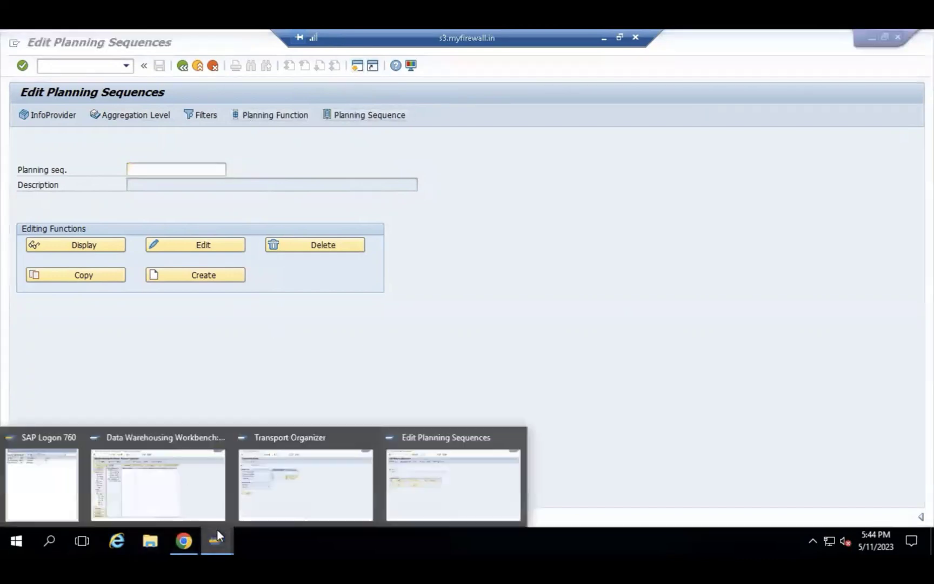
click(167, 489)
click(172, 186)
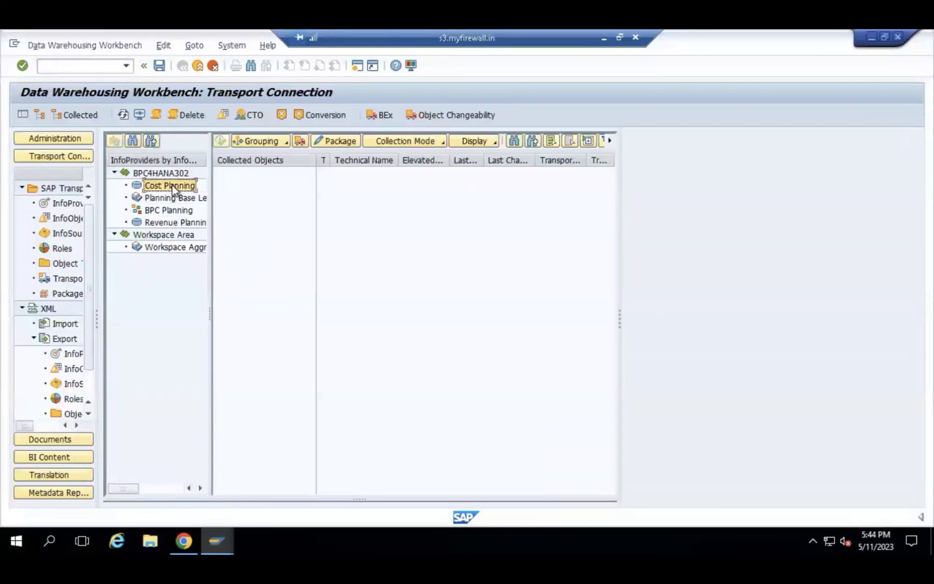
right_click(172, 185)
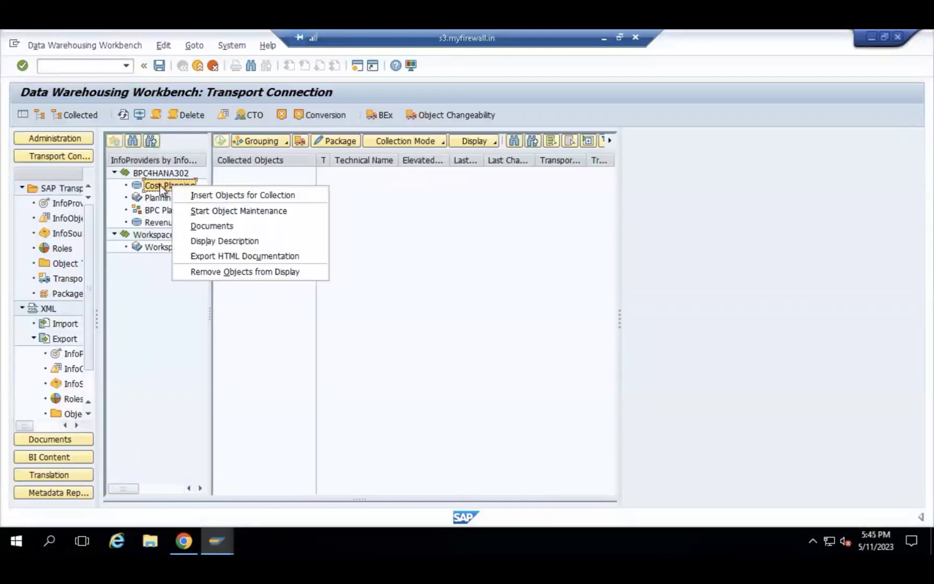
key(Escape)
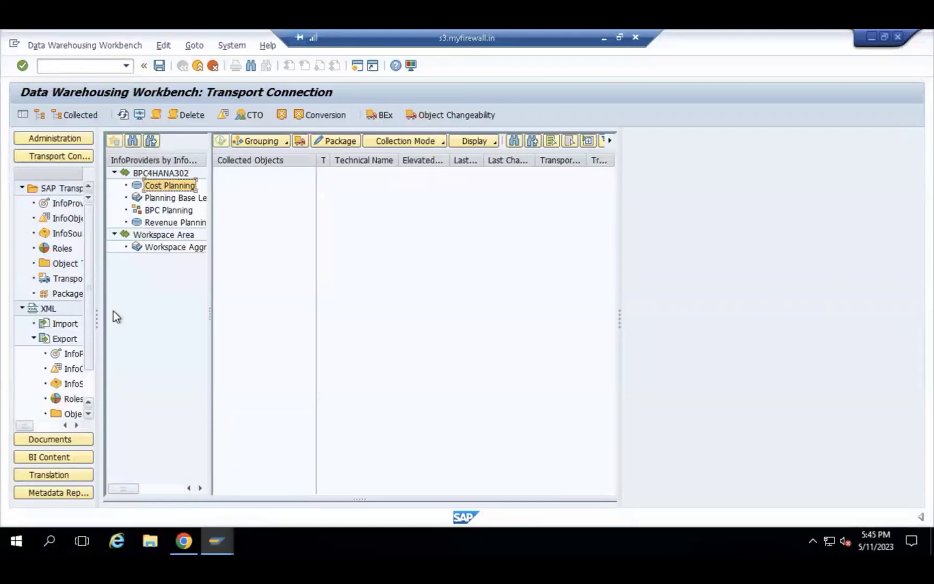
click(175, 223)
right_click(174, 224)
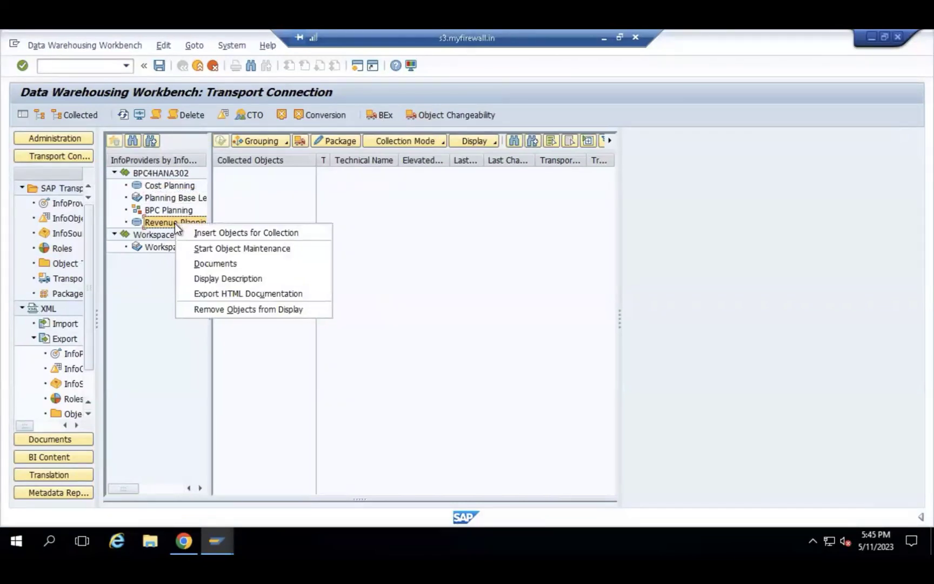
key(Escape)
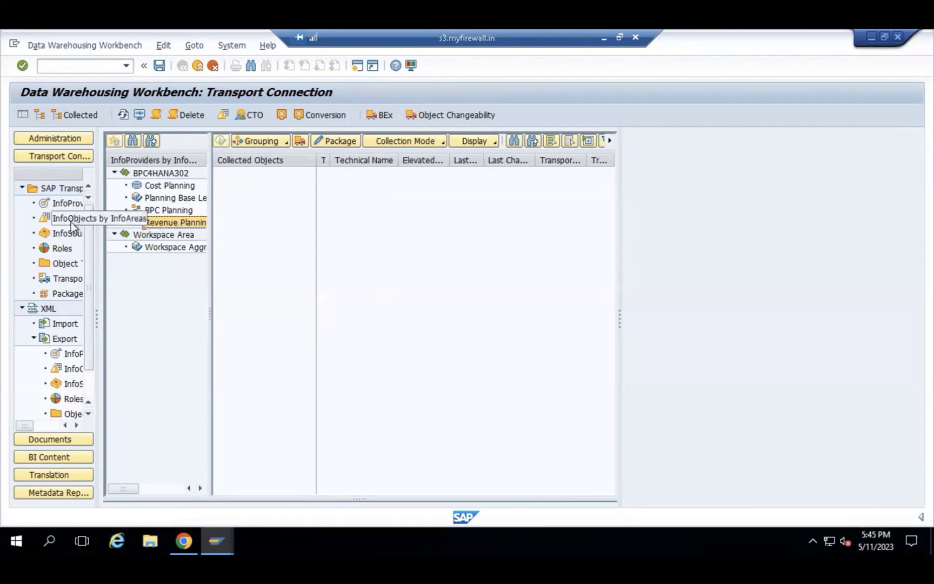
- Reload InfoProviders by InfoAreas, expand BPC4HANA302 and Workspace Area, recheck the Revenue and Cost Planning actions, and widen the navigation area
click(73, 202)
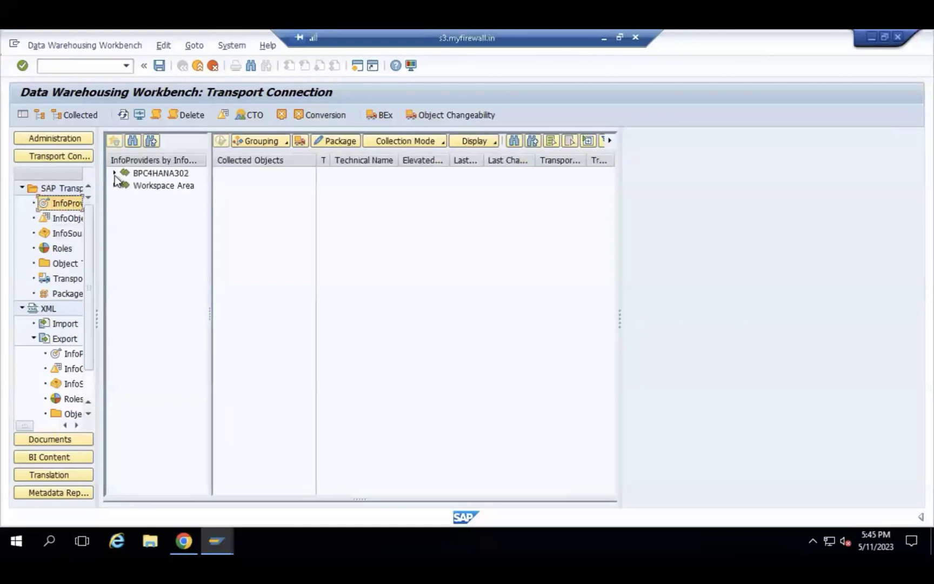
click(115, 173)
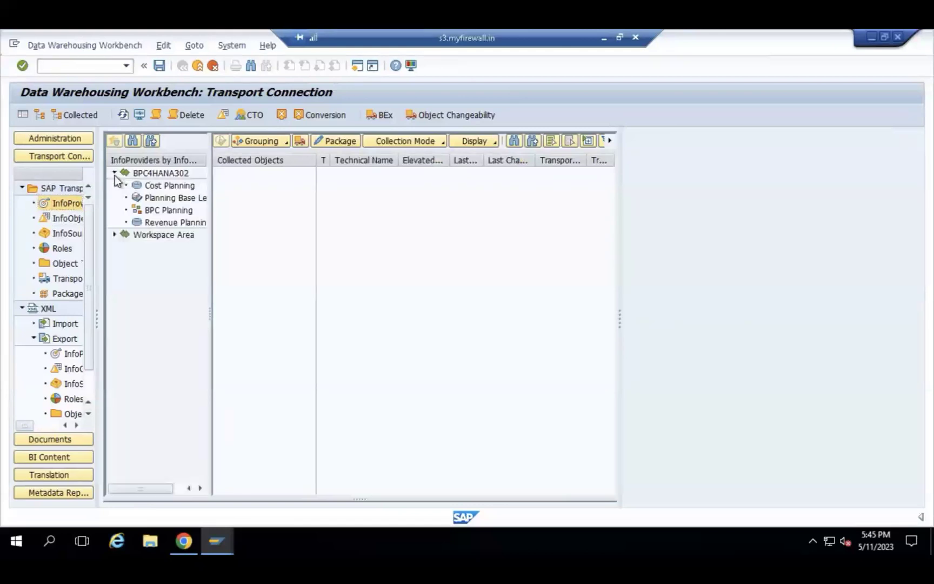
right_click(158, 224)
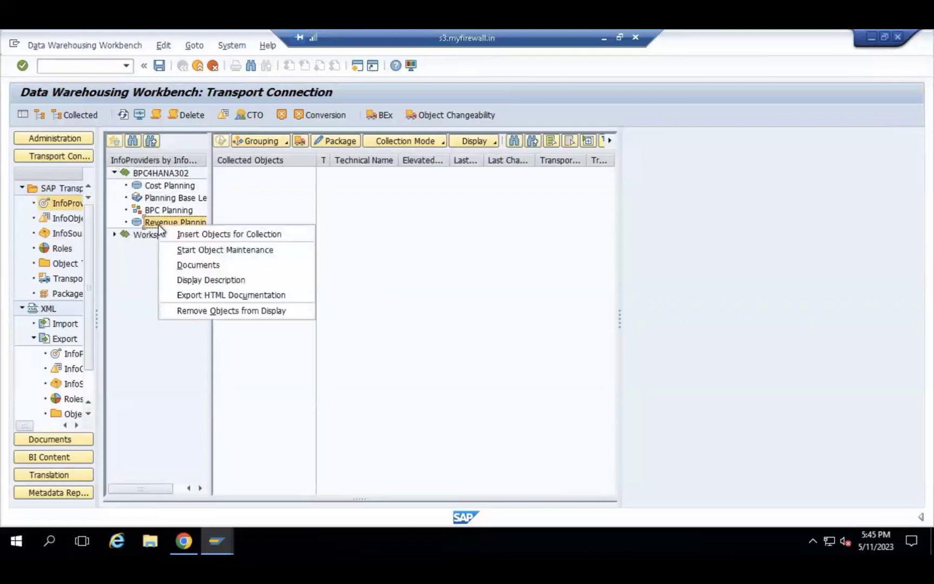
click(115, 234)
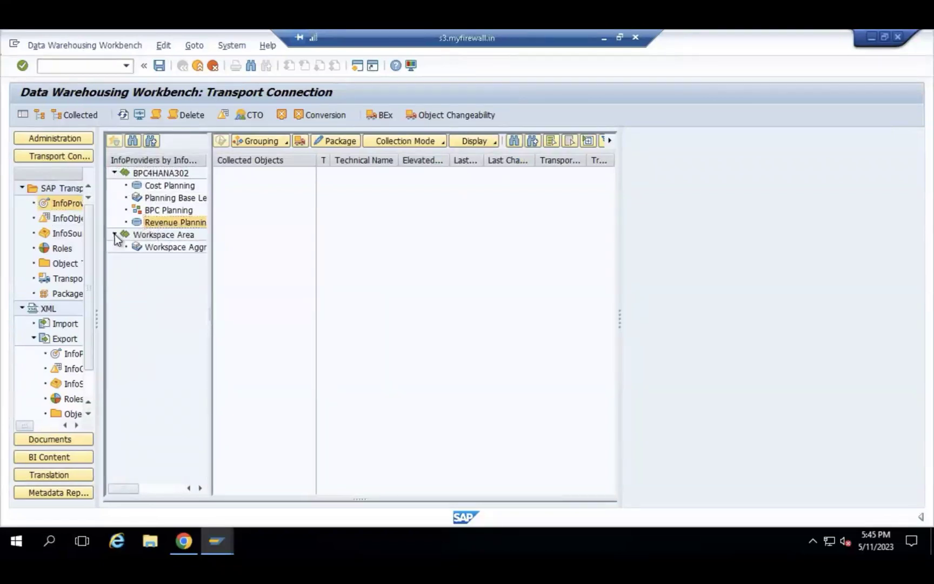
click(161, 178)
click(162, 188)
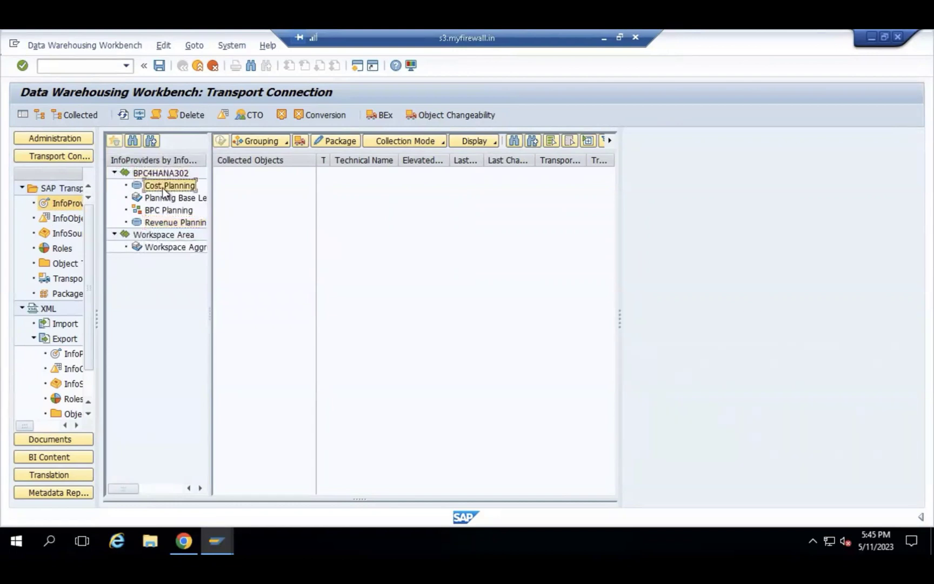
right_click(162, 188)
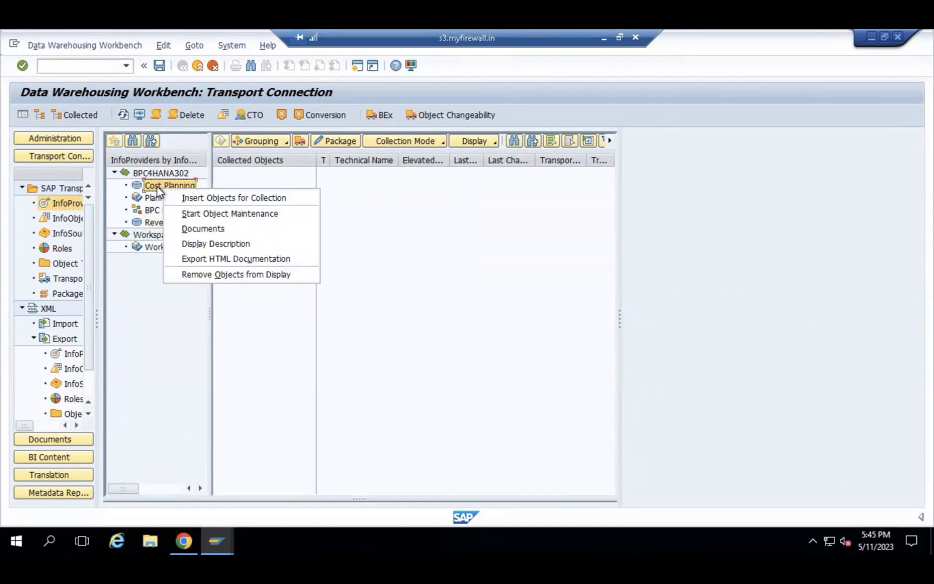
click(155, 187)
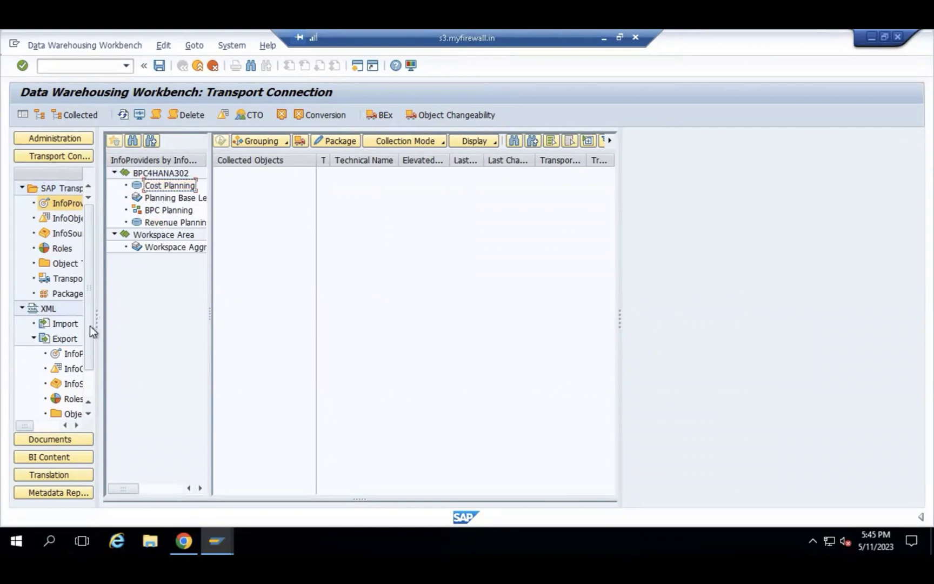
drag(98, 319, 202, 323)
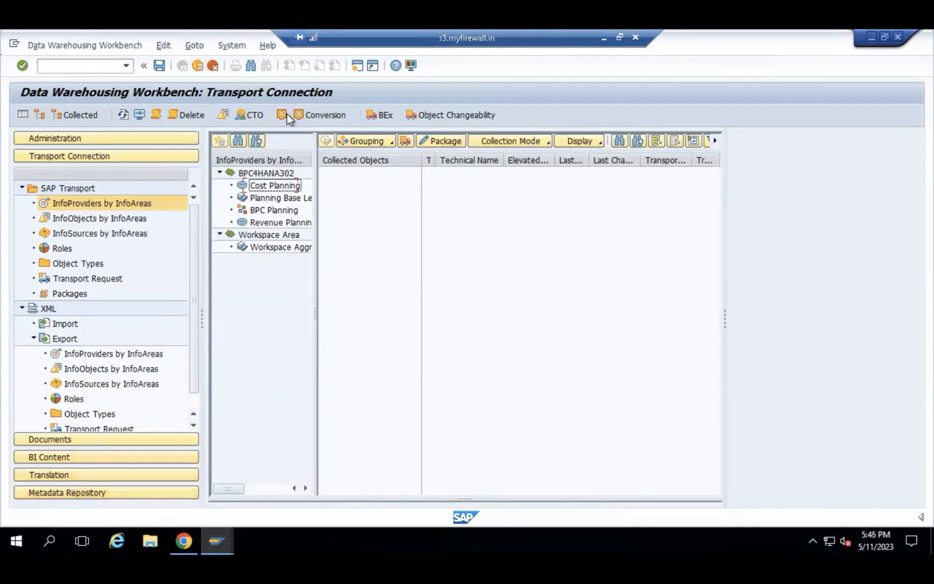
- Minimize all SAP session windows and SAP Logon, and launch Analysis for Microsoft Excel from the desktop
click(870, 38)
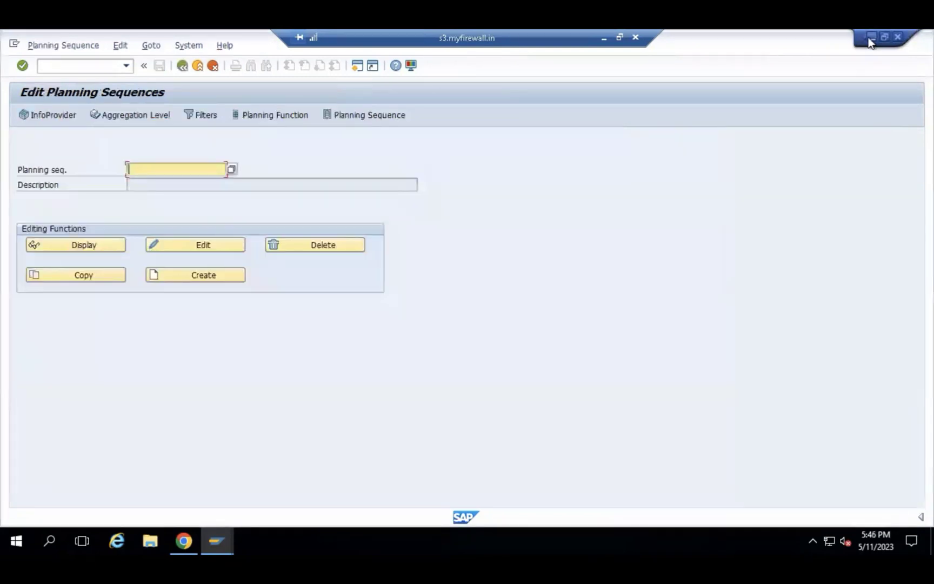
click(869, 39)
click(869, 38)
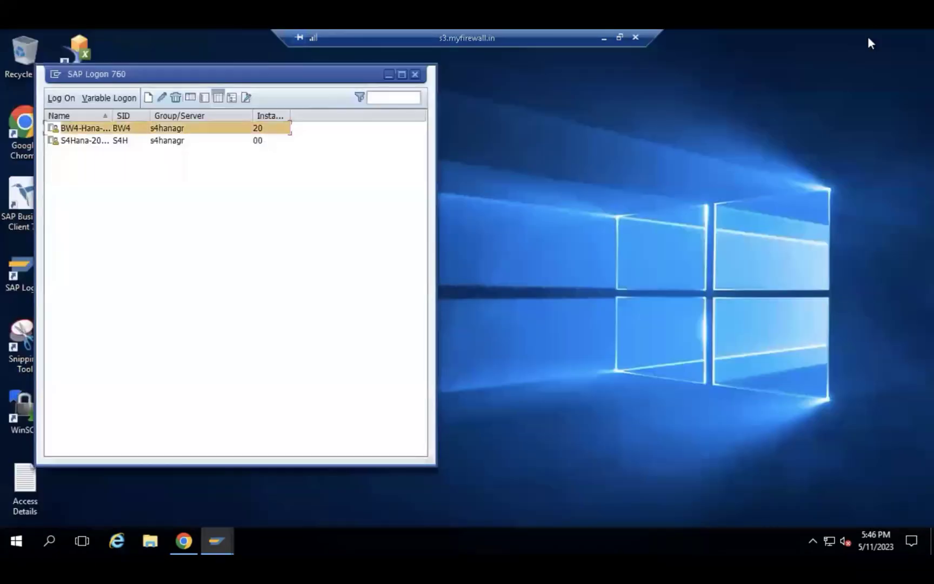
click(389, 75)
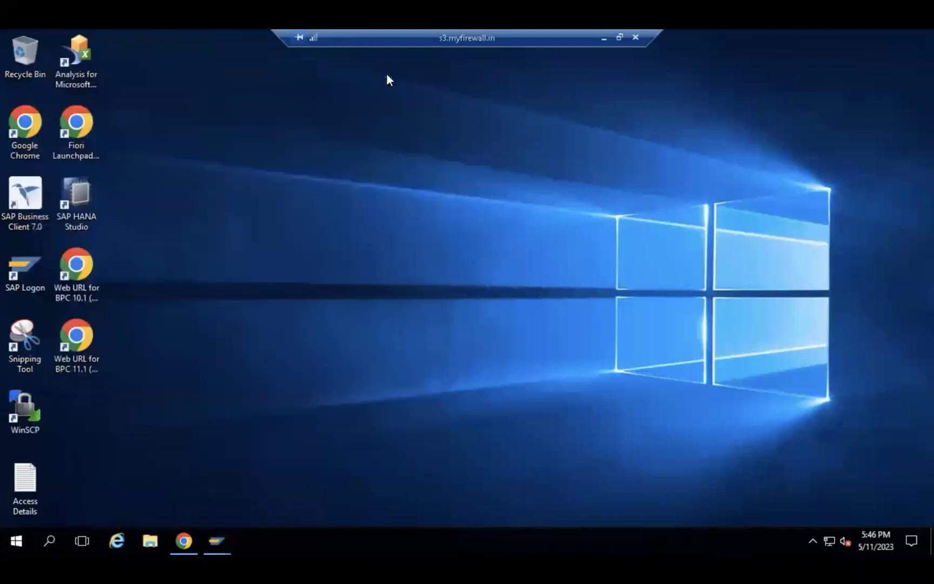
double_click(92, 49)
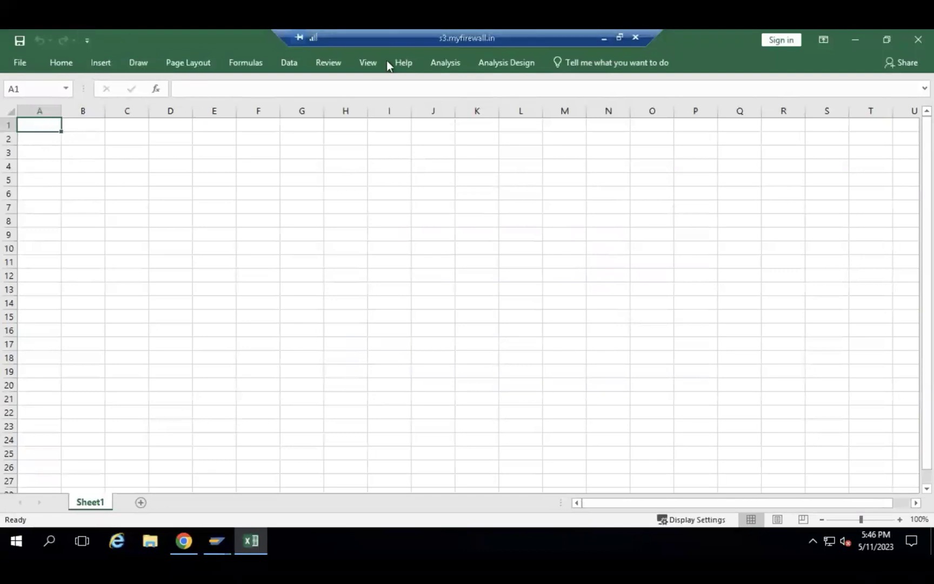
- Examine the Analysis functions, including the options for inserting a data source, and the Analysis Design functions in Excel
click(442, 64)
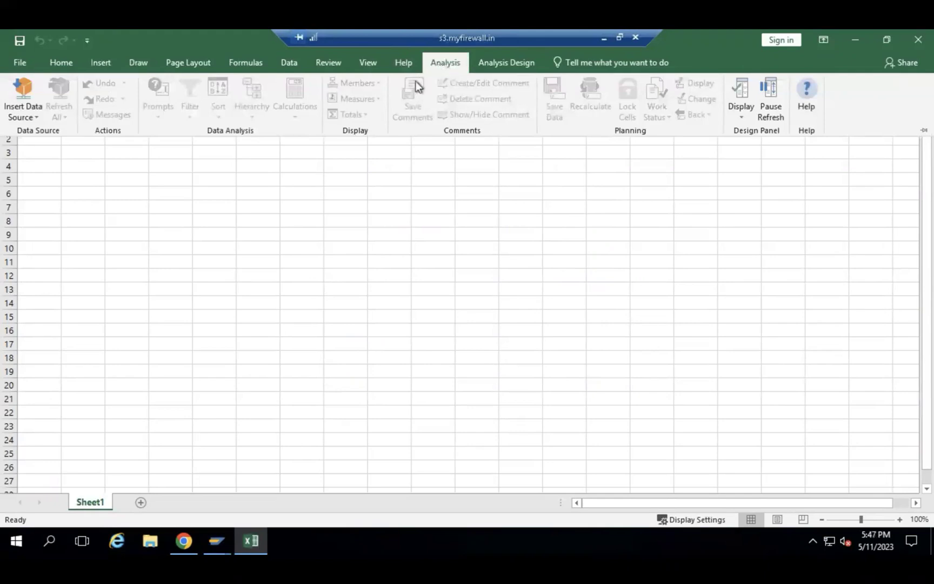
click(28, 119)
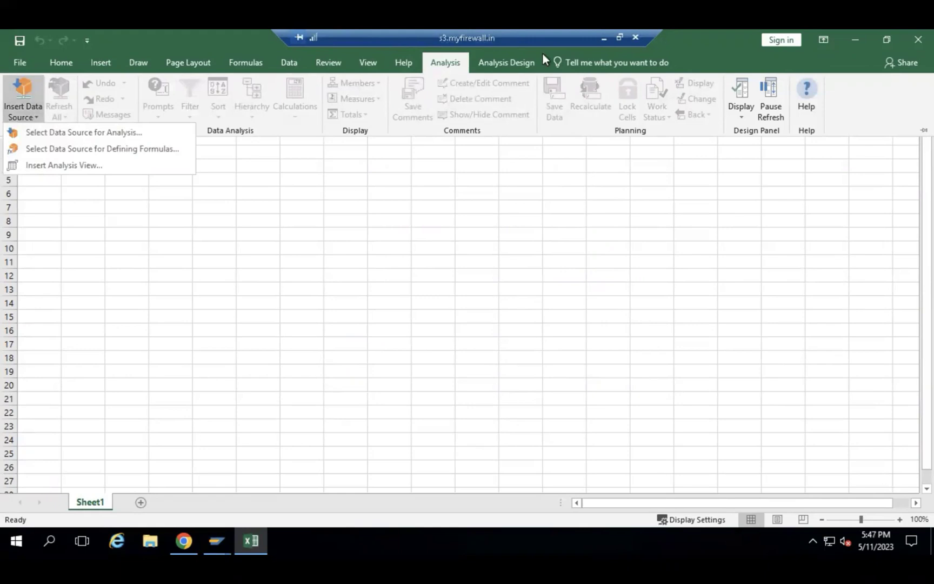
click(518, 59)
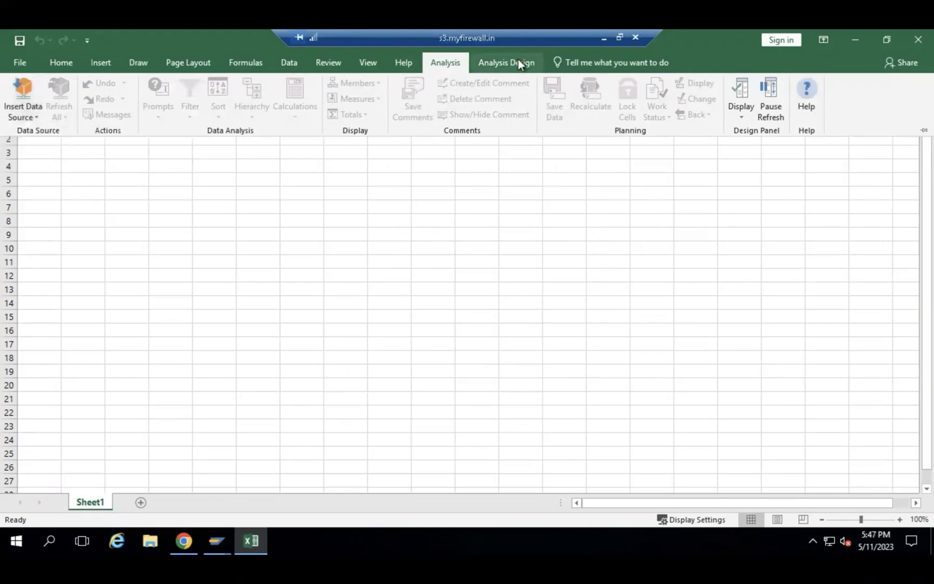
double_click(519, 59)
click(518, 61)
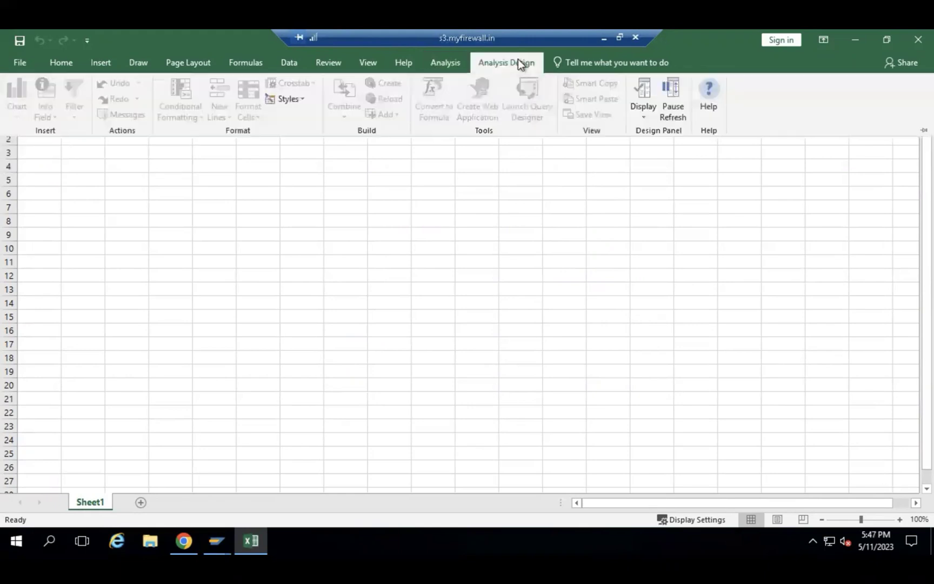